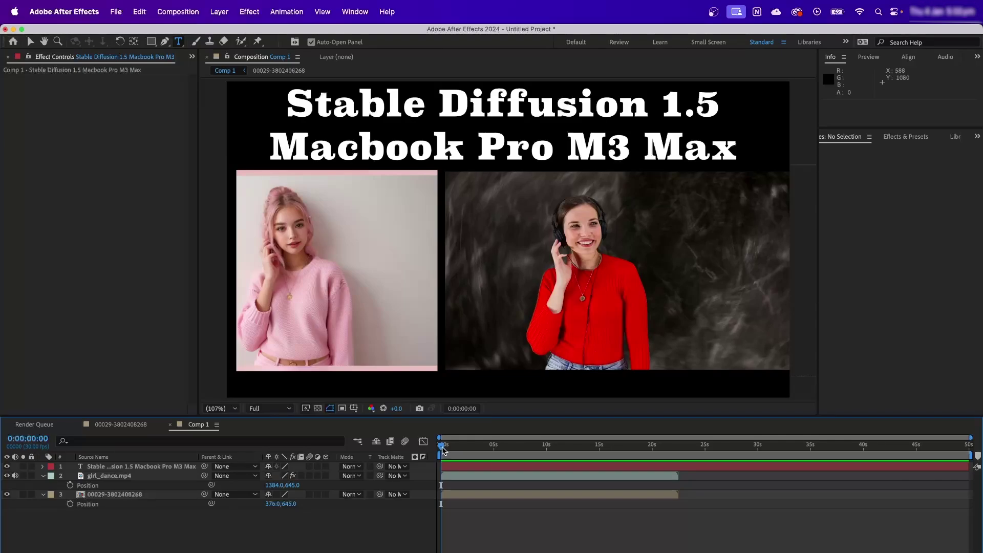
Scrub Comp 1 between about 6 and 10 seconds to compare the pink-sweater and red-sweater dancers.
drag(443, 449, 545, 448)
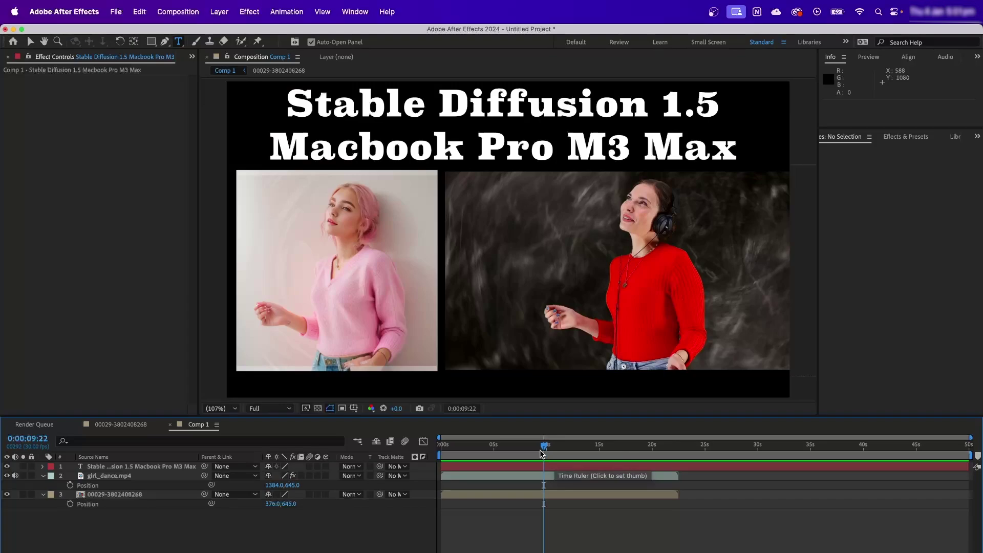
drag(546, 447, 606, 451)
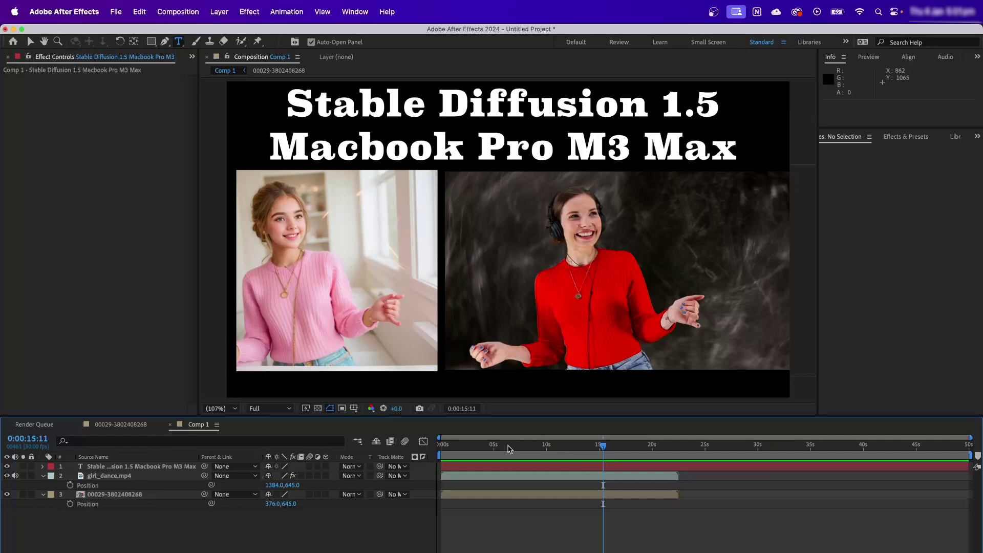
drag(509, 449, 631, 451)
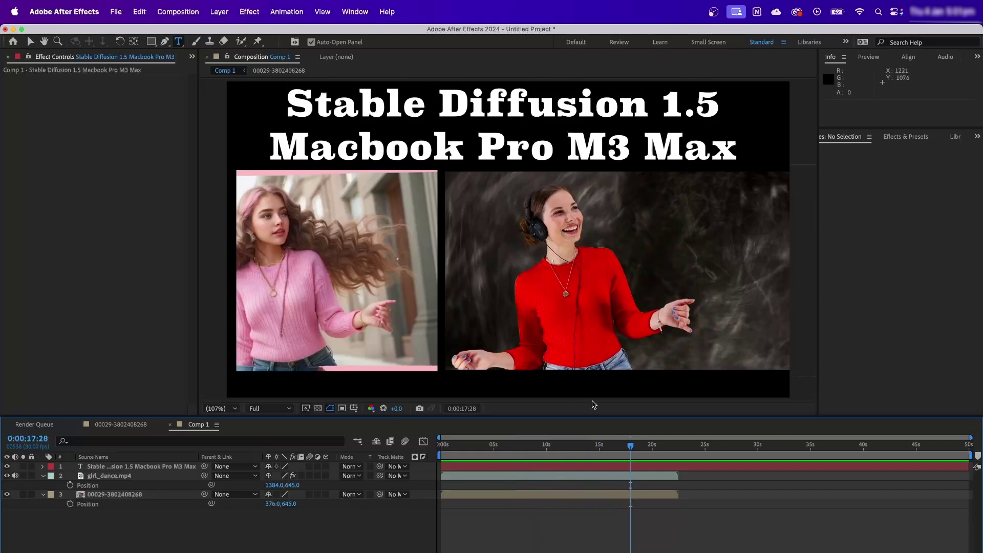
key(shift+comma)
drag(455, 451, 423, 451)
key(space)
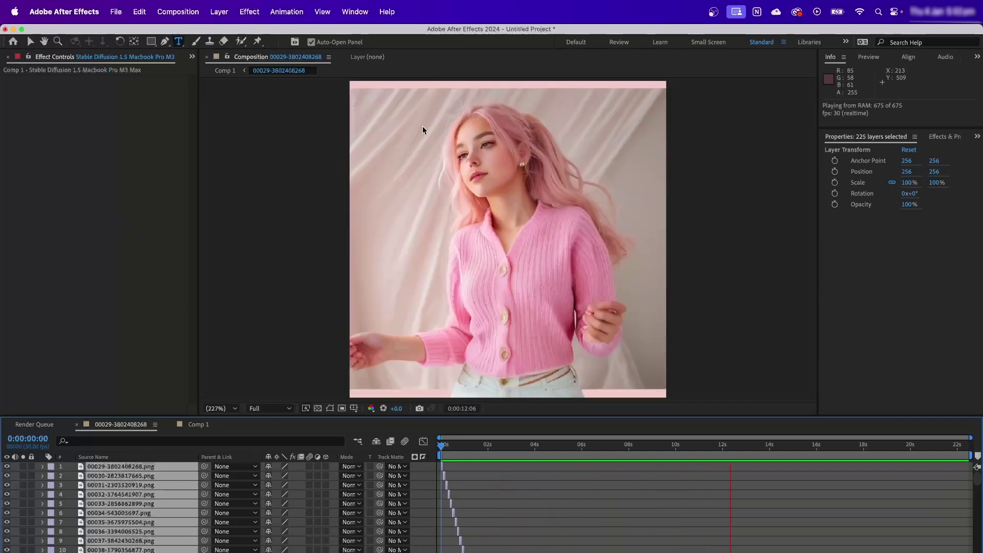
Back in Comp 1, scrub the side-by-side dancers from about 6 to 20 seconds.
click(205, 425)
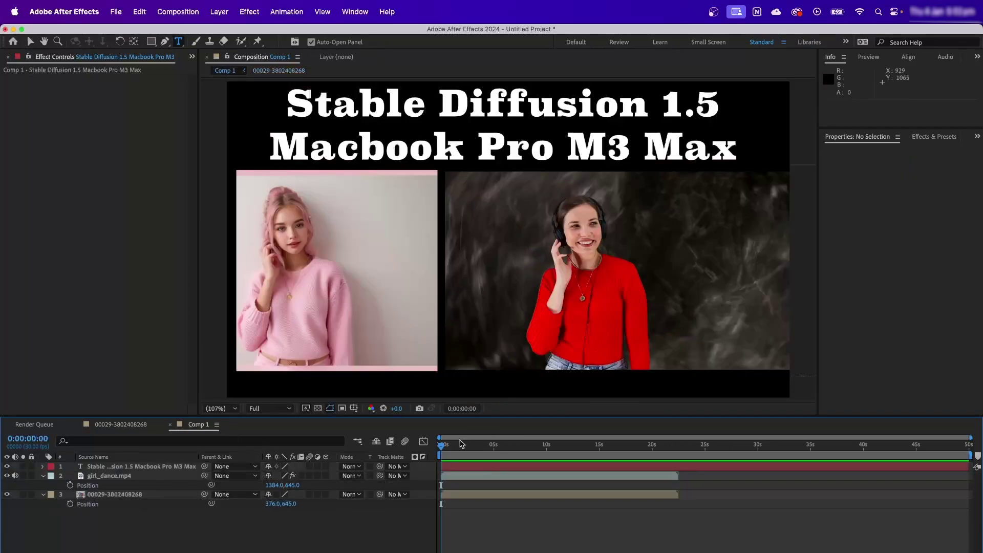
drag(444, 448, 508, 449)
drag(574, 452, 483, 449)
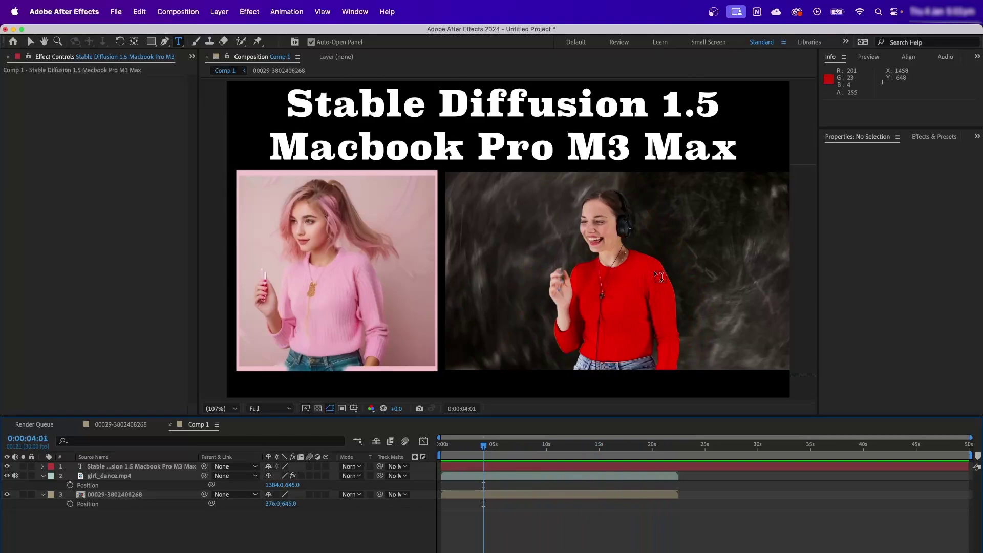
Scrub the comparison between about 3 and 11 seconds, then switch to the Analog Madness page in Firefox.
drag(485, 450, 594, 451)
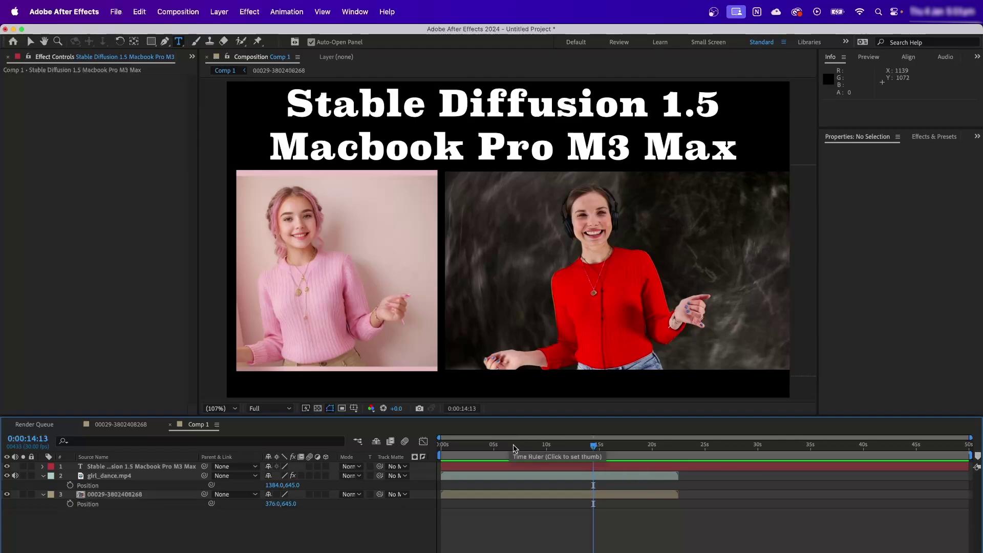
drag(514, 448, 560, 448)
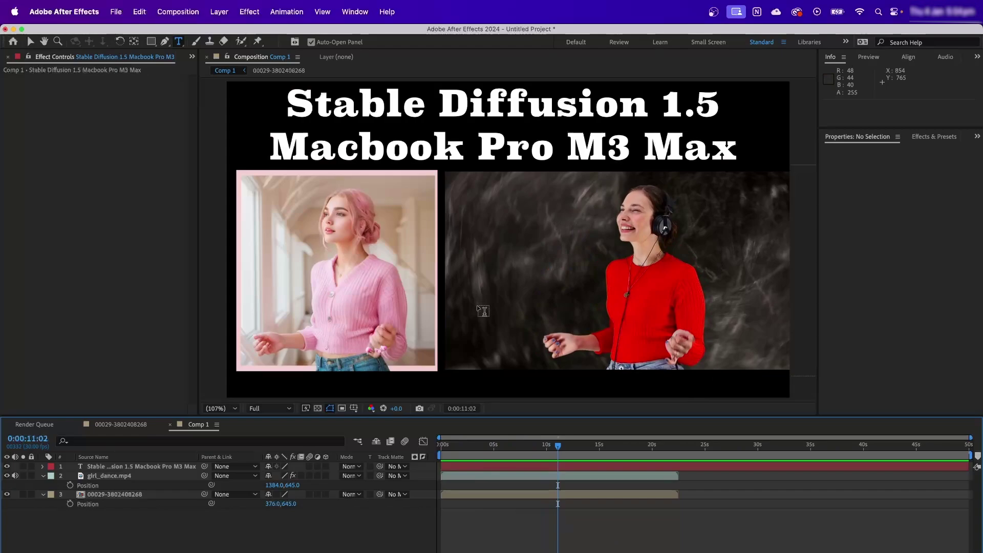
click(482, 449)
drag(485, 450, 474, 449)
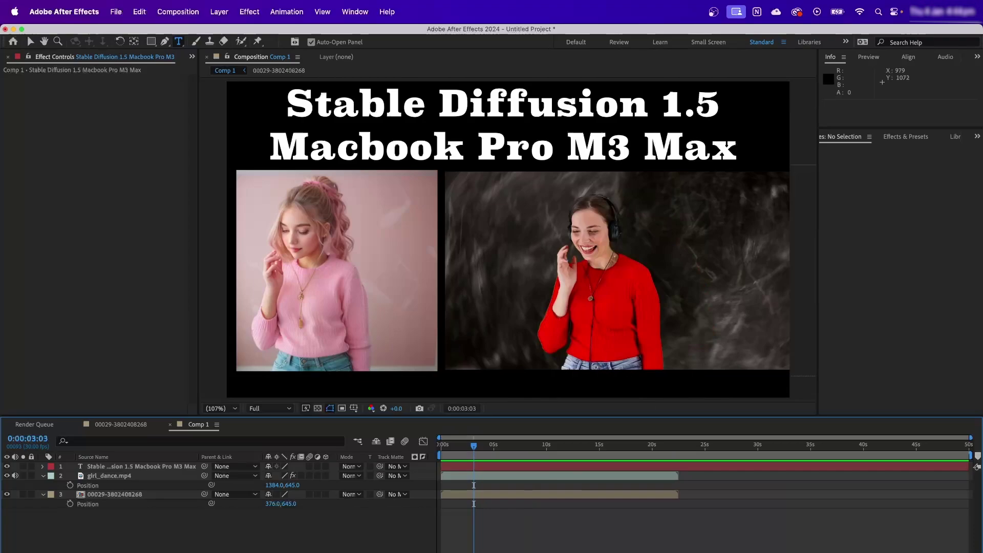
key(ctrl+Right)
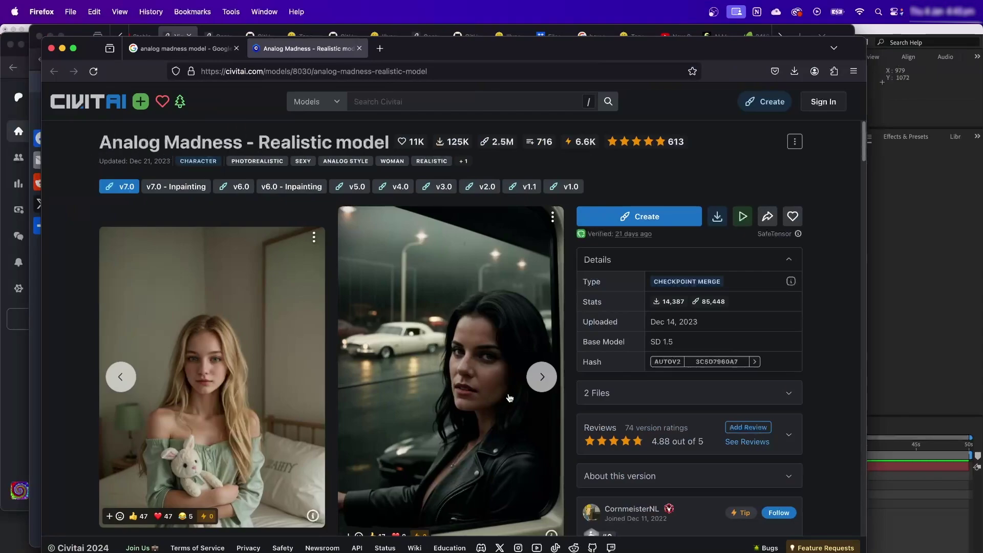
Page through two more Analog Madness - Realistic sample images and scroll down the model page.
click(541, 379)
click(542, 382)
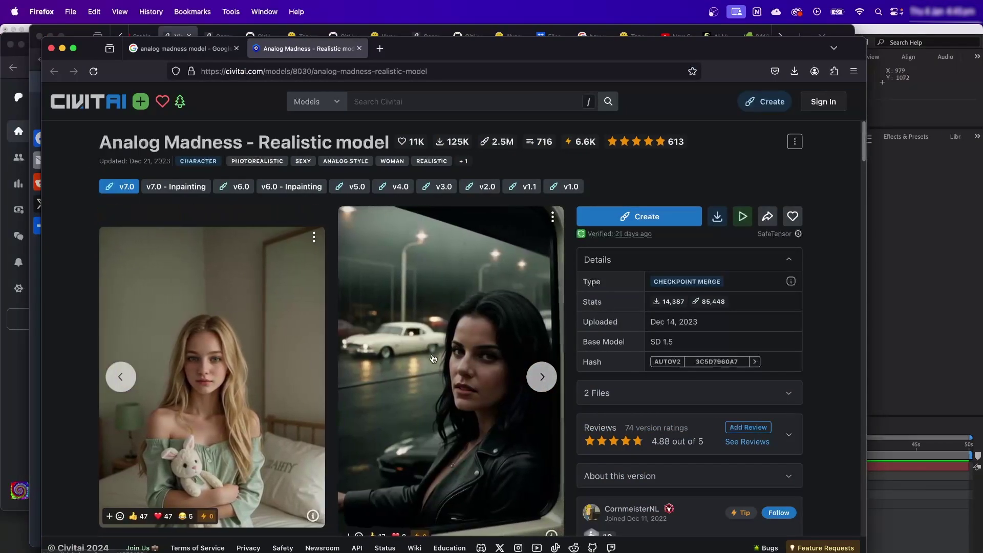
scroll(542, 382, down, 1)
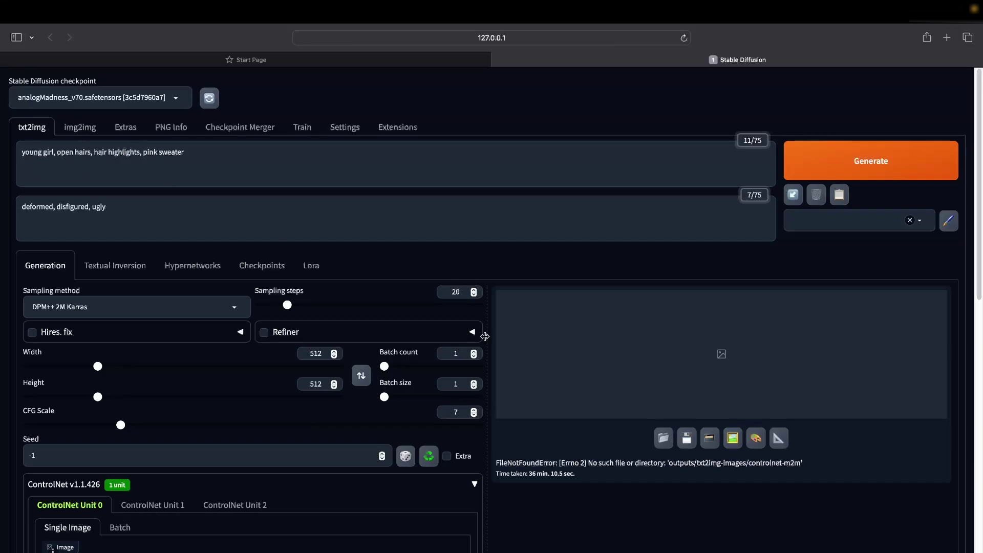
Play the red-sweater dancer clip in the ControlNet-M2M Movie Input, then scroll back up.
scroll(461, 307, down, 15)
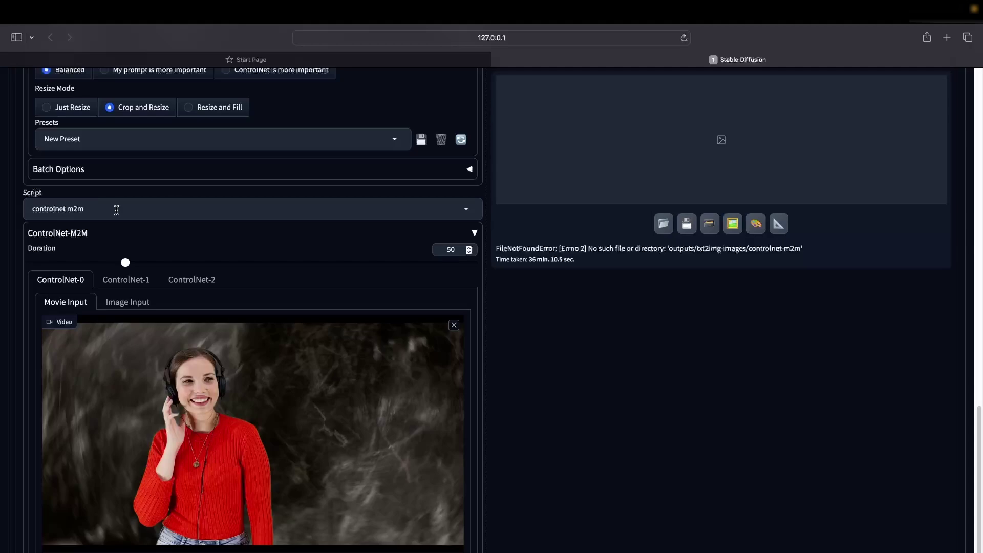
mouse_move(248, 486)
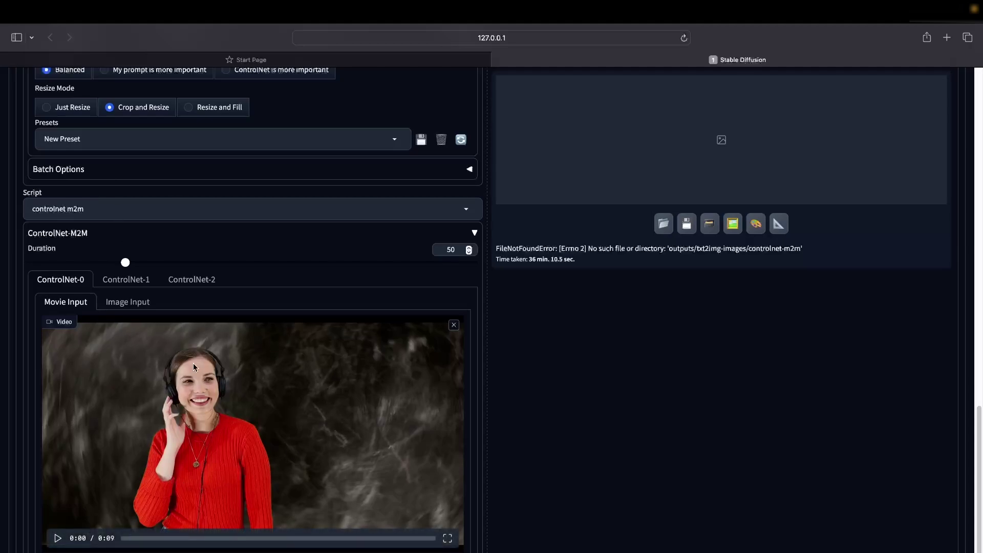
click(58, 538)
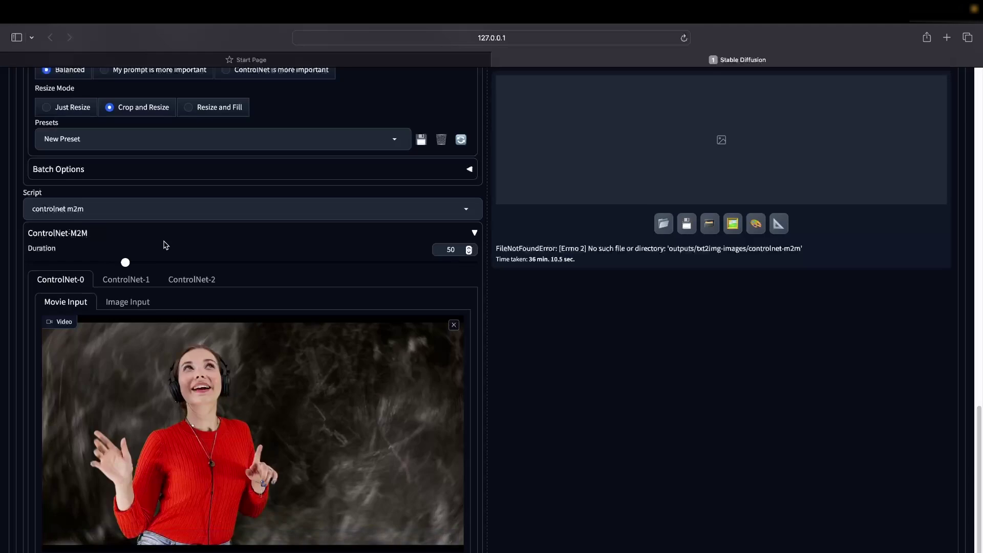
scroll(165, 245, up, 1)
scroll(165, 245, up, 15)
Insert a comma after 'girl' so the prompt reads 'young girl, open hairs, hair highlights, pink sweater'.
scroll(170, 256, up, 5)
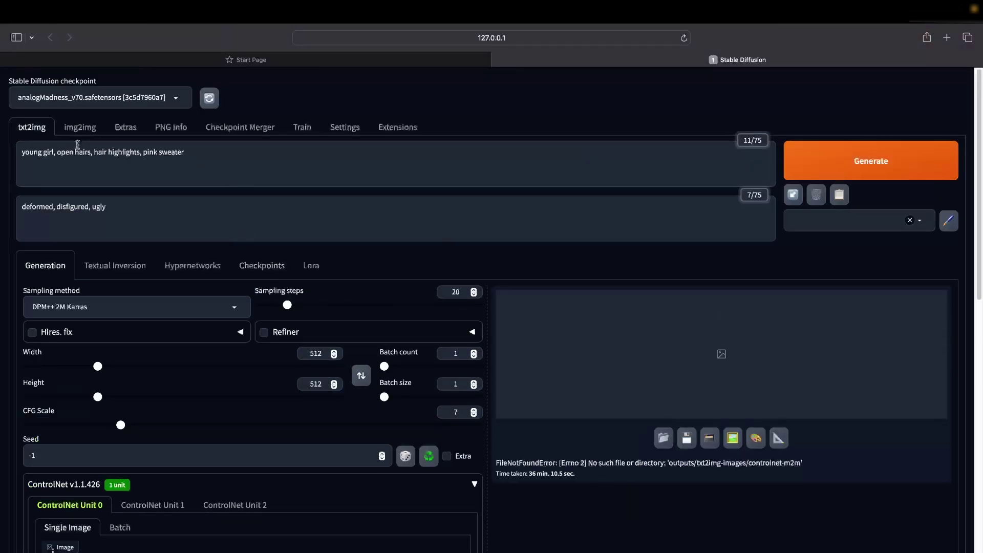
click(201, 155)
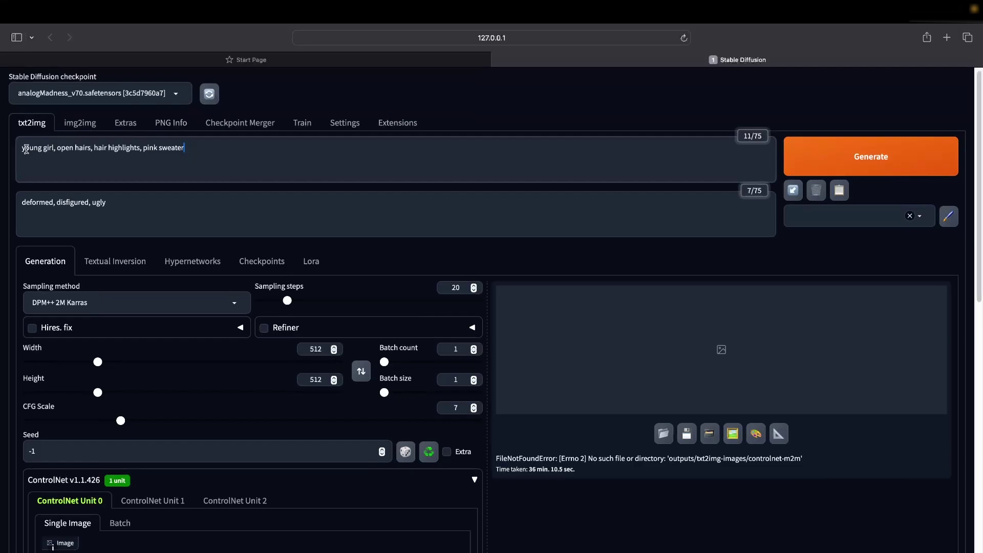
click(53, 149)
text(,)
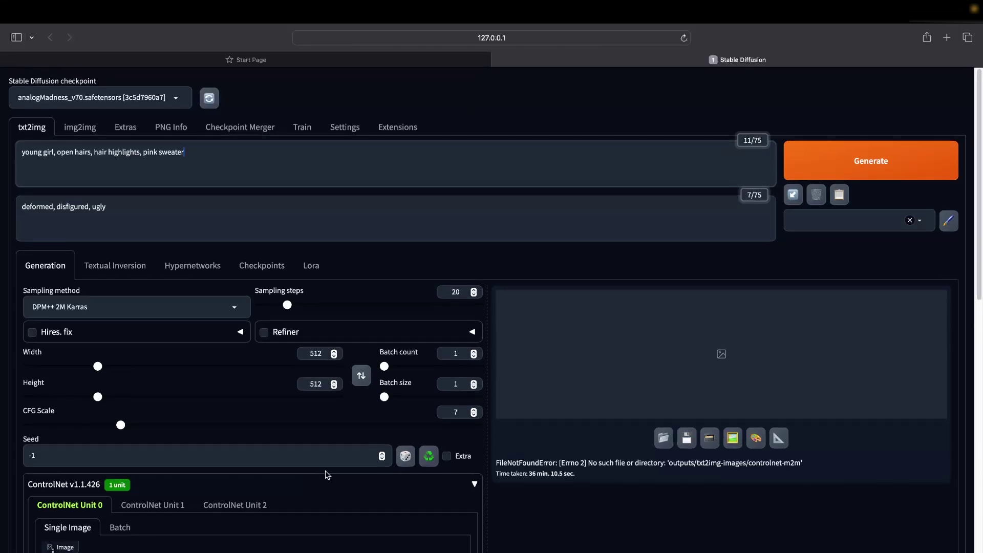
scroll(325, 483, down, 15)
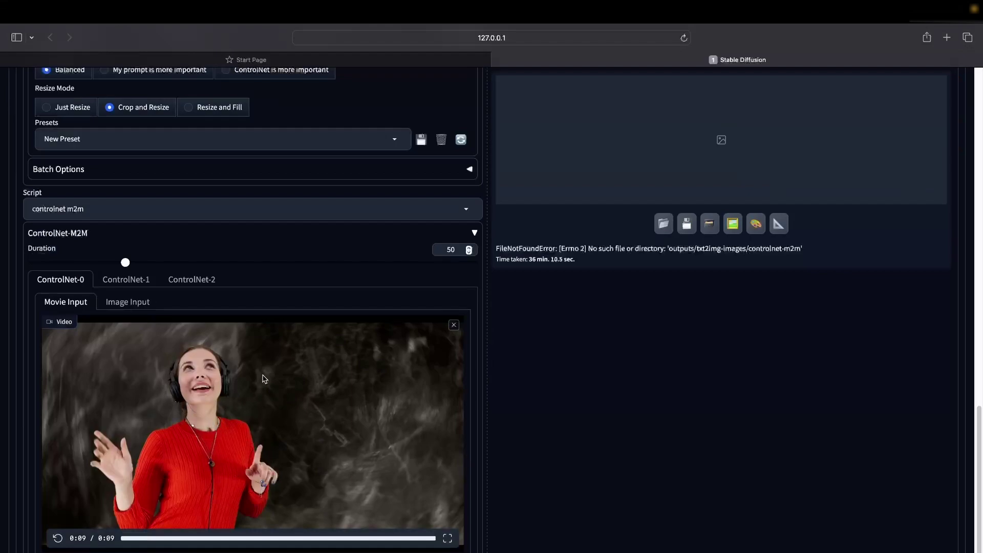
scroll(265, 379, up, 15)
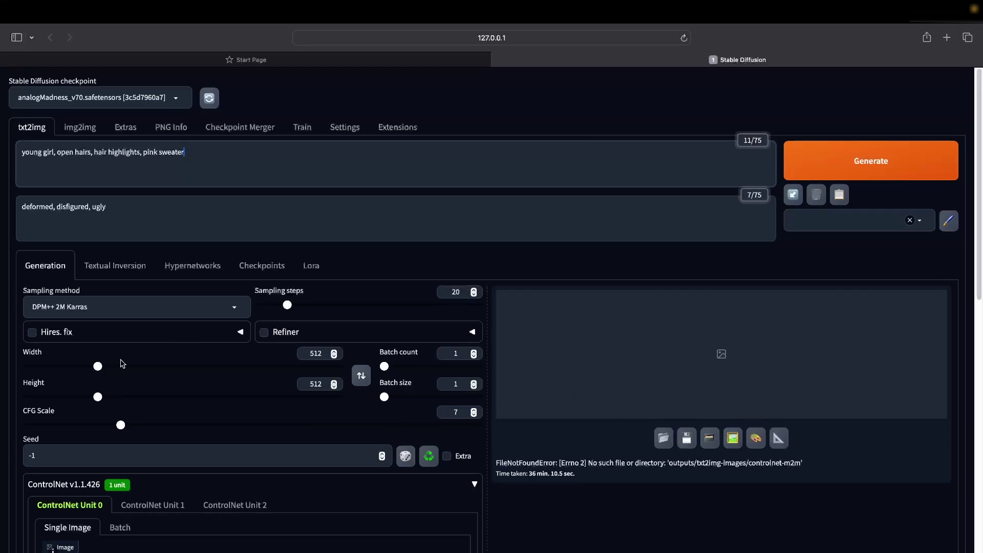
scroll(512, 464, down, 20)
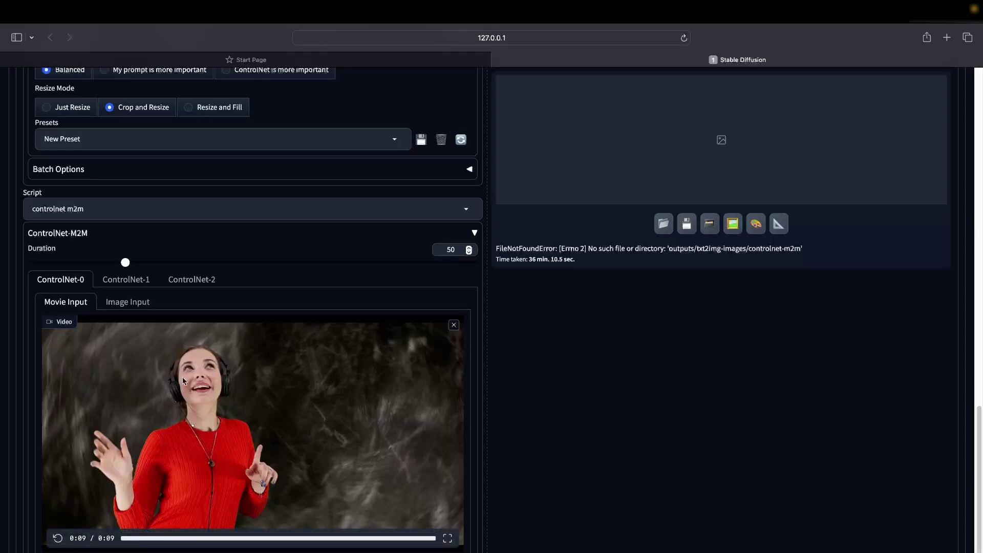
scroll(313, 370, up, 15)
scroll(315, 372, down, 12)
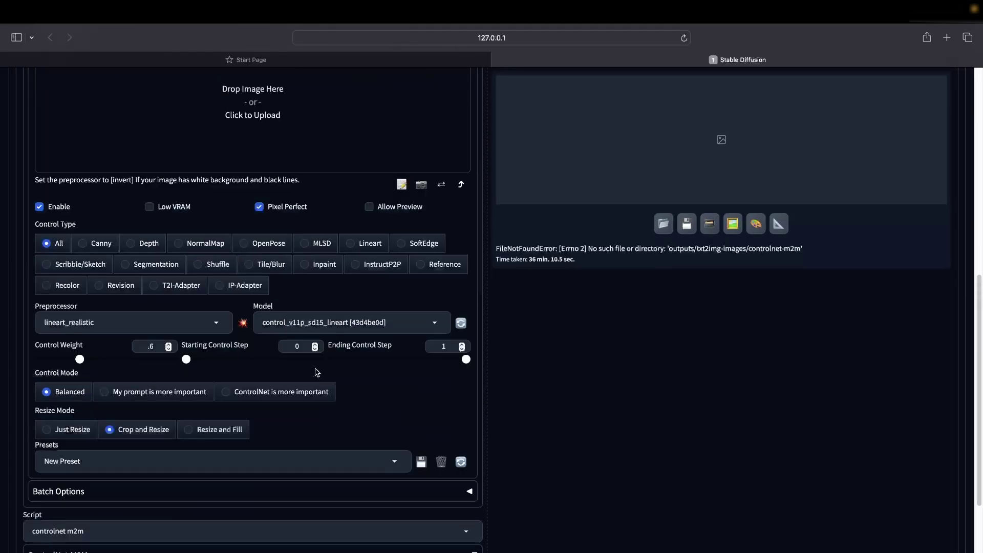
scroll(317, 372, up, 16)
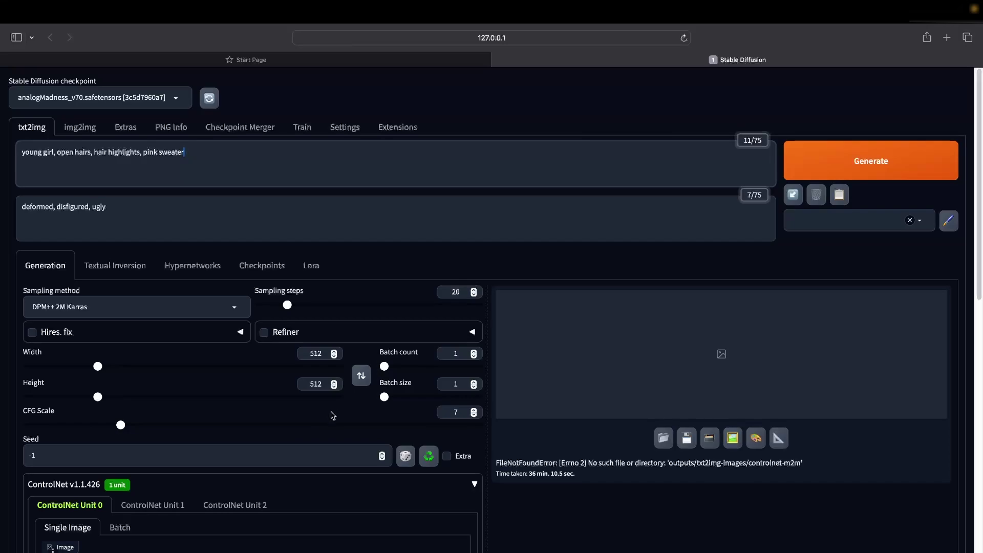
Review the txt2img and ControlNet settings, then generate the pink-sweater frames.
scroll(333, 415, down, 3)
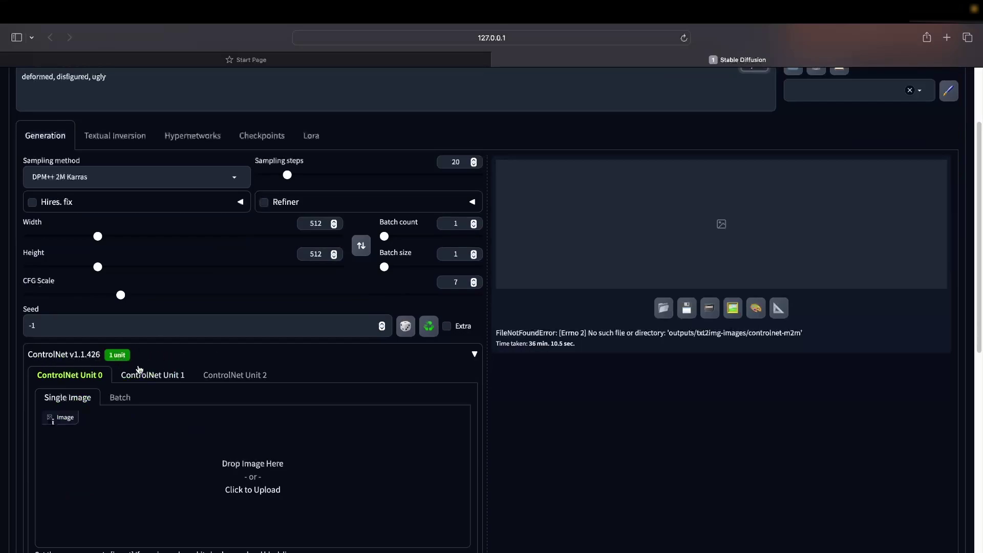
scroll(277, 404, down, 10)
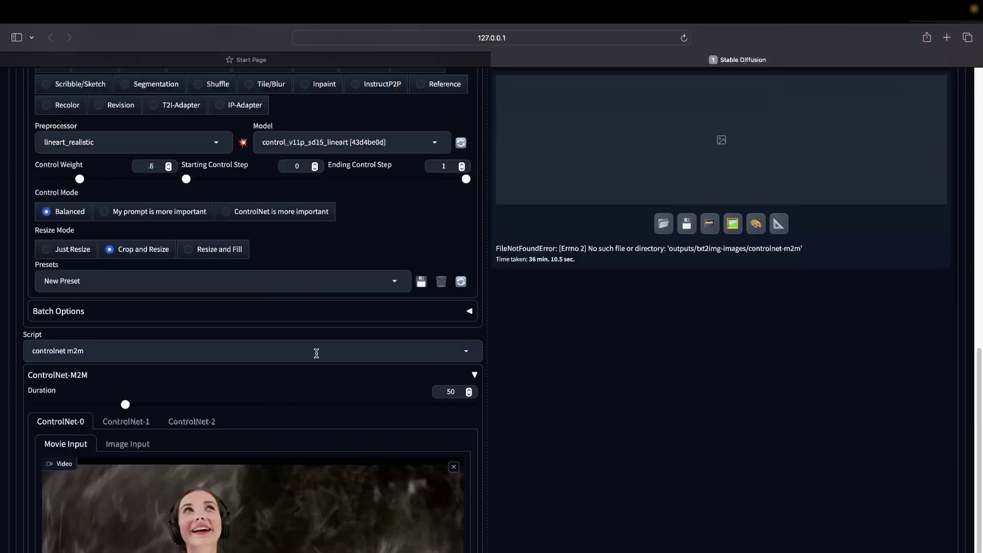
scroll(317, 353, up, 8)
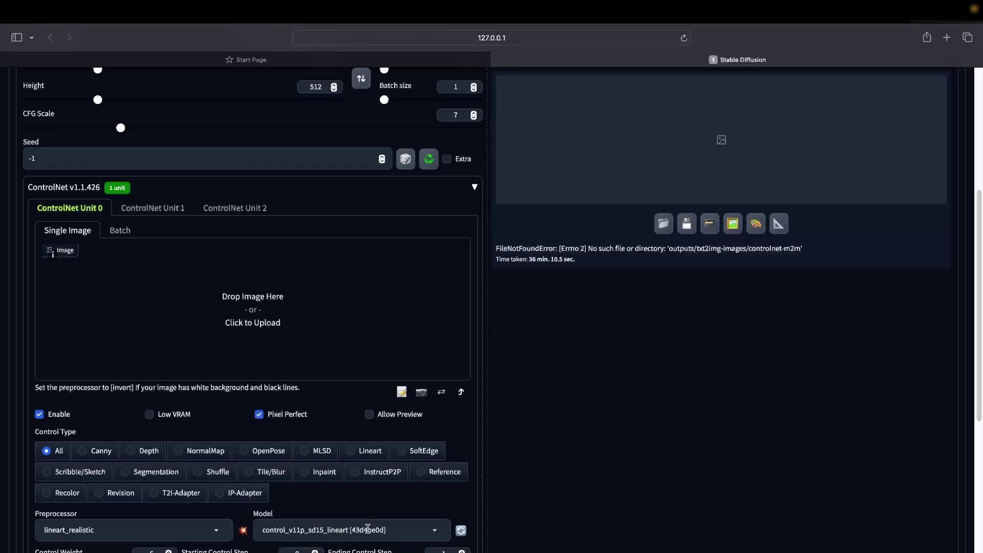
scroll(409, 507, up, 1)
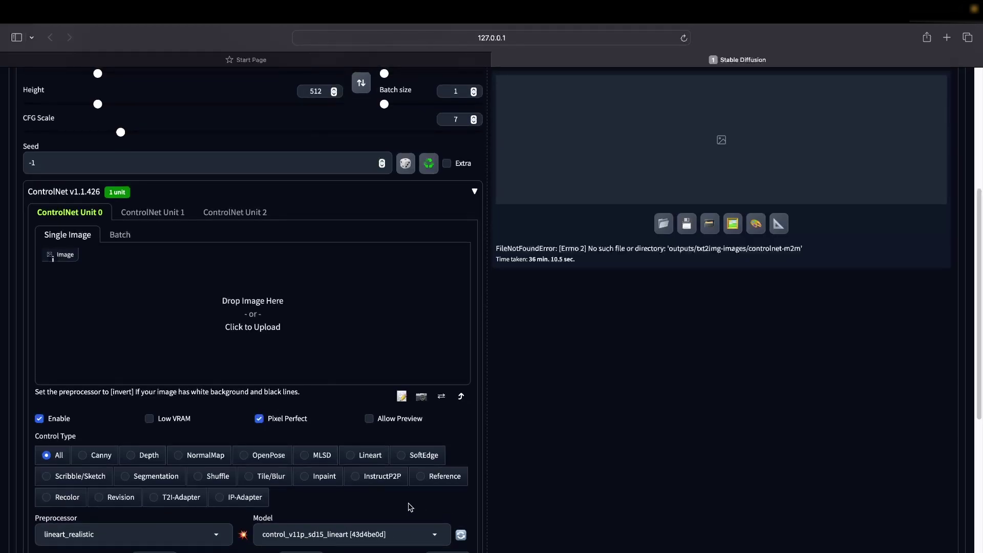
scroll(410, 507, down, 2)
scroll(410, 507, down, 6)
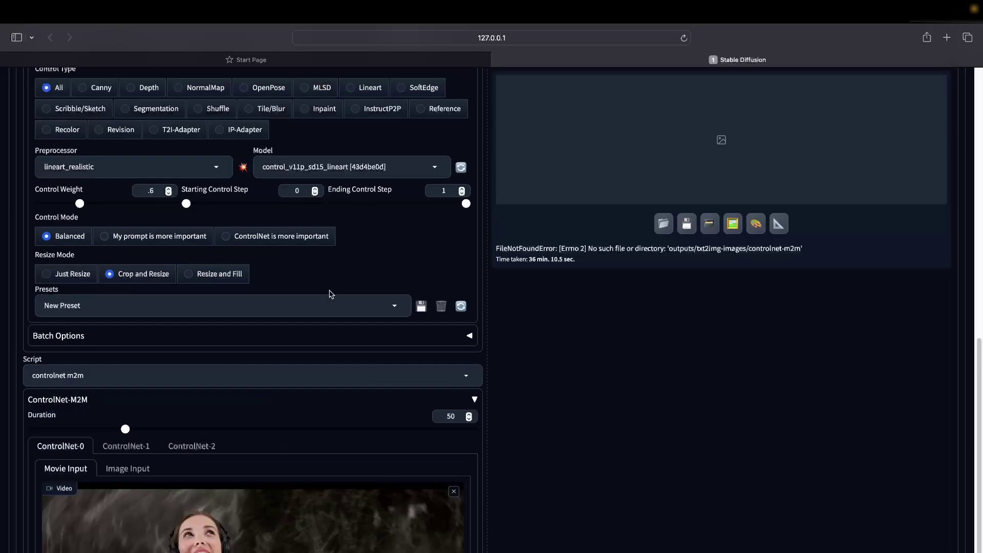
scroll(336, 306, down, 5)
scroll(336, 305, up, 20)
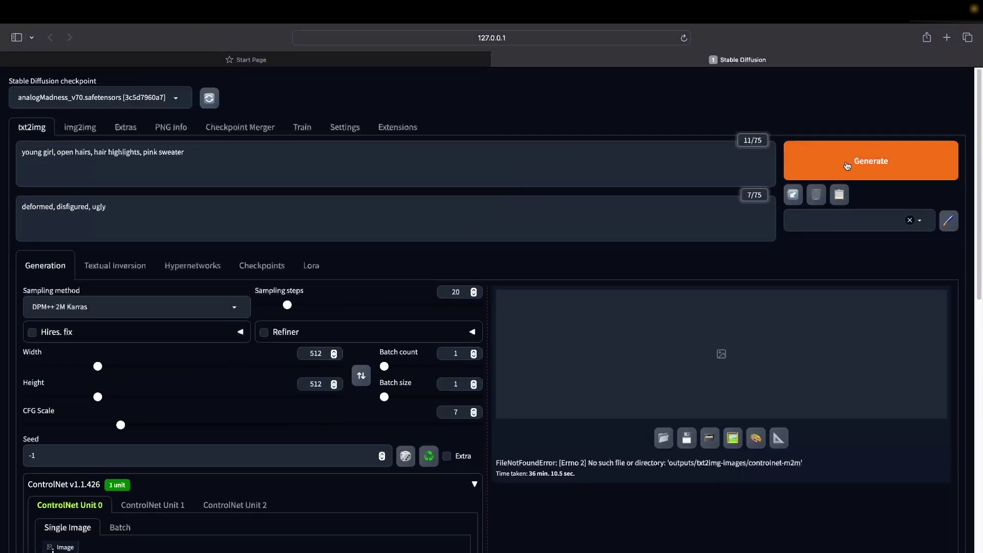
click(805, 172)
key(super+Tab)
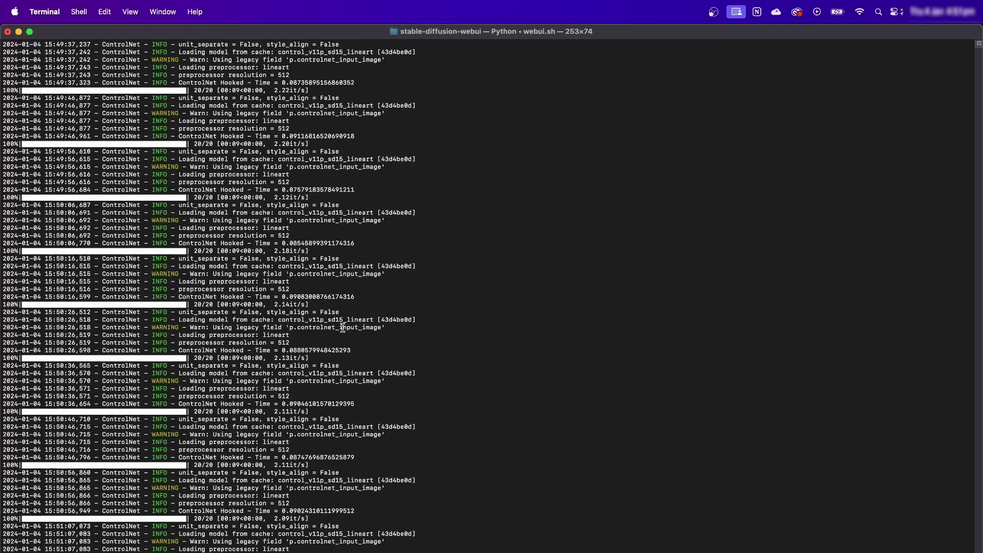
scroll(343, 327, up, 20)
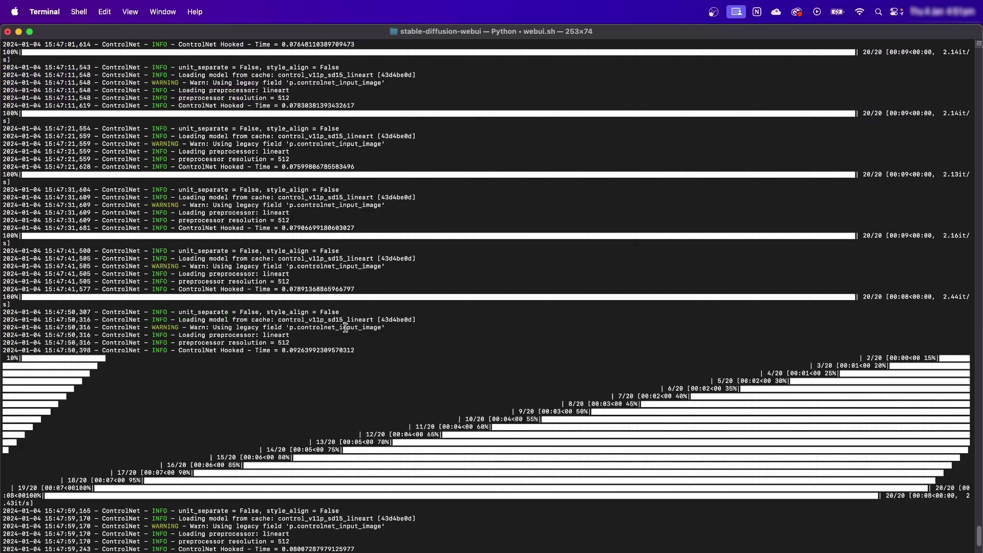
scroll(346, 328, up, 3)
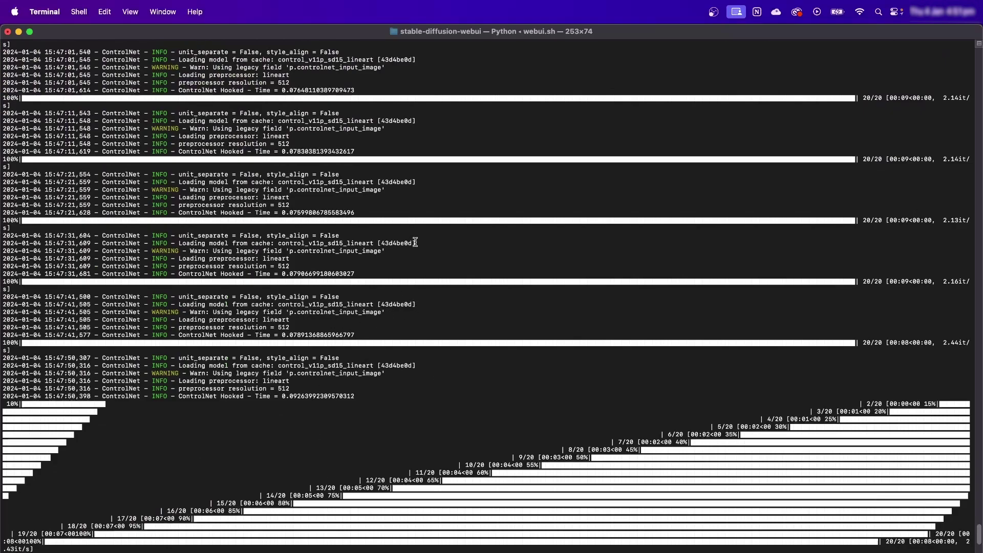
scroll(426, 251, up, 3)
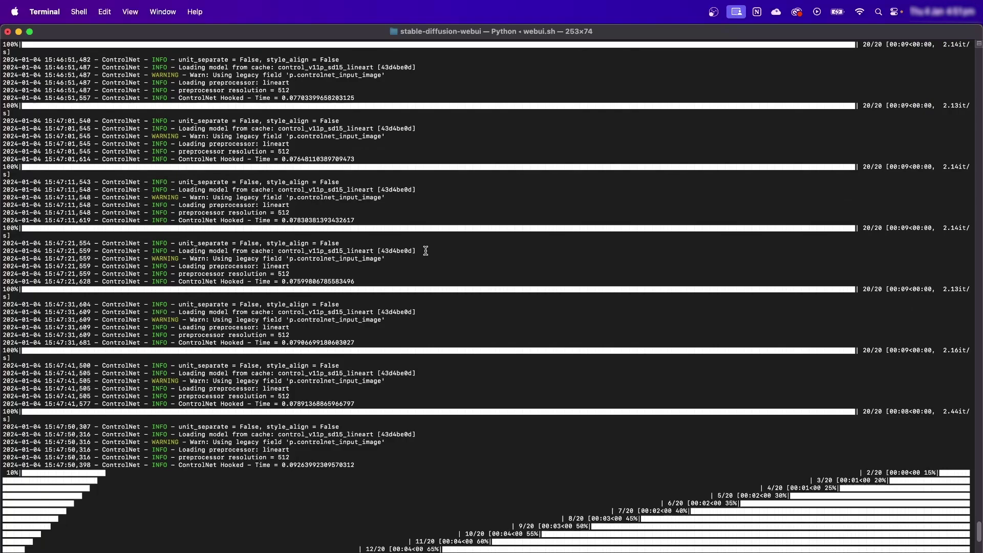
scroll(427, 251, up, 20)
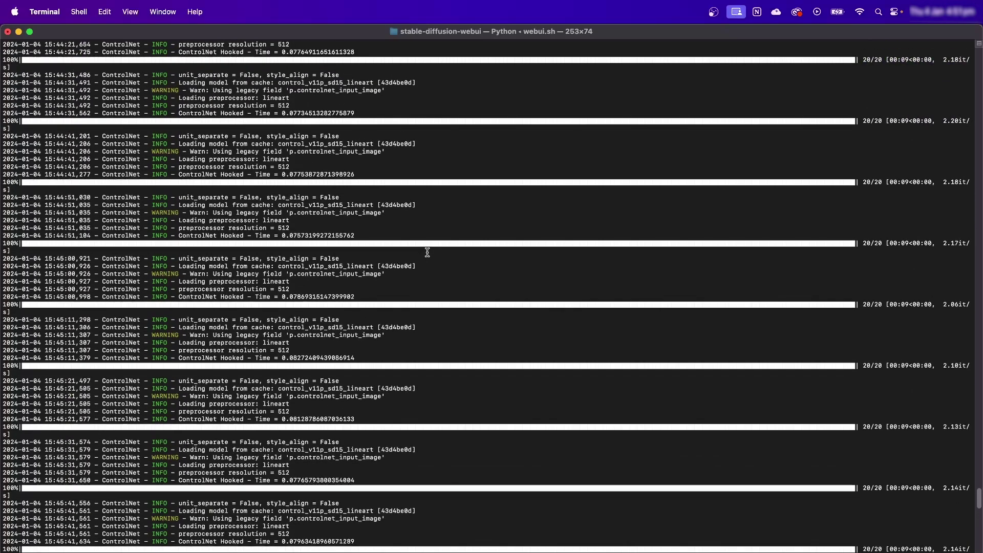
scroll(428, 252, up, 5)
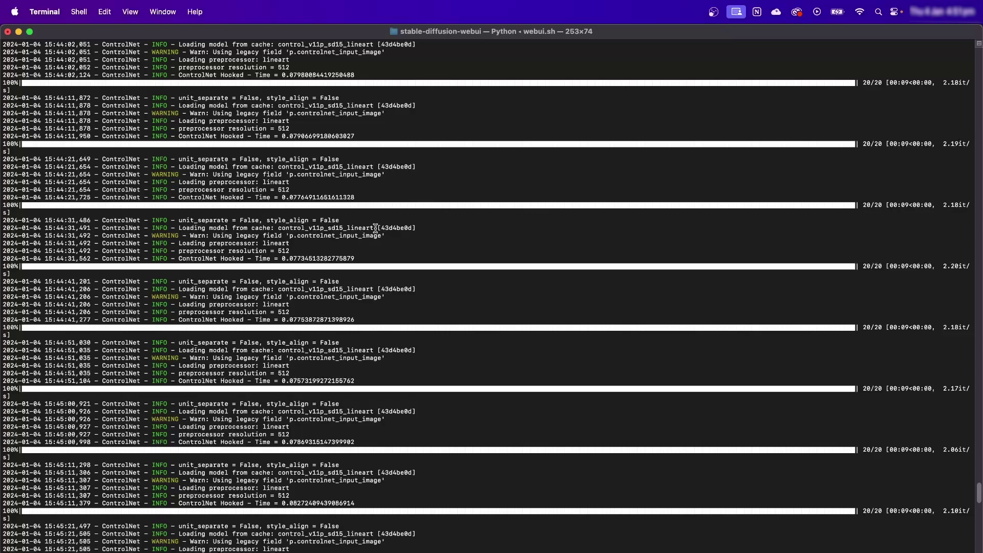
scroll(421, 216, up, 20)
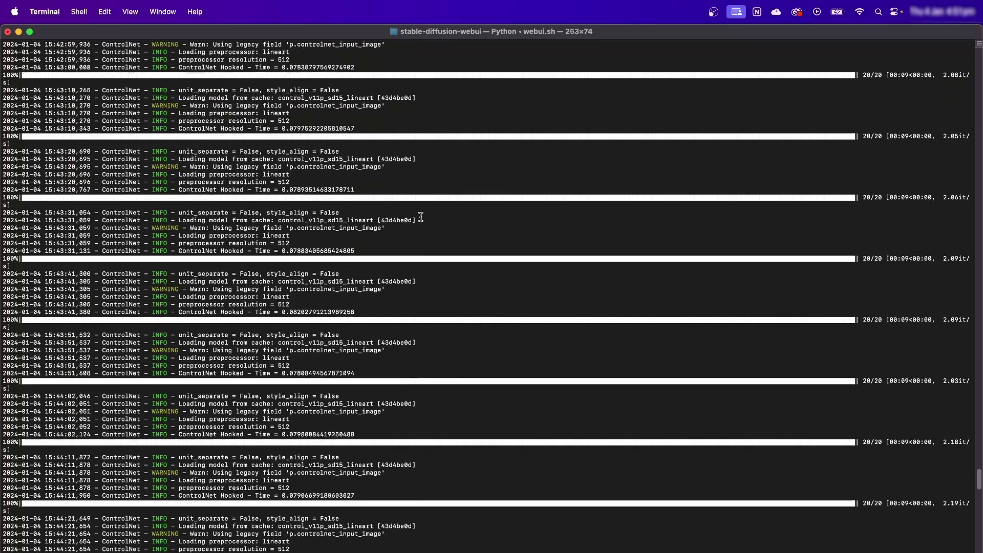
scroll(424, 222, up, 20)
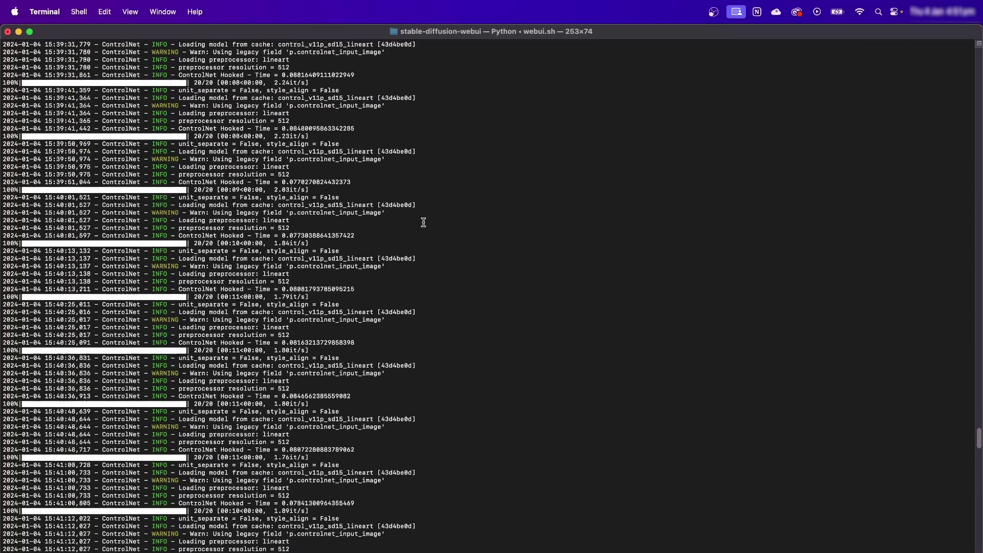
scroll(424, 221, up, 10)
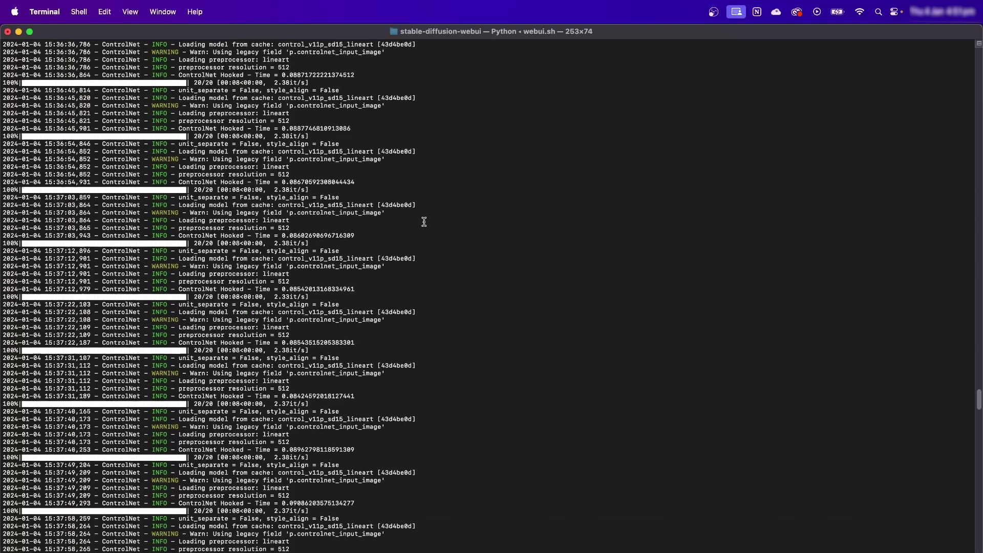
key(super+Tab)
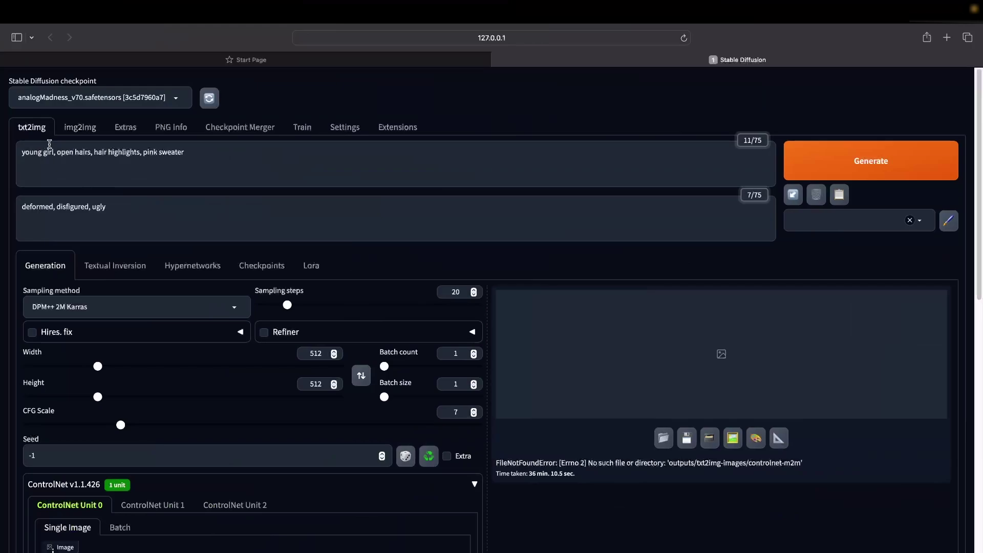
Quick Look through several generated pink-sweater PNGs in the 2024-01-04 folder.
key(super+Tab)
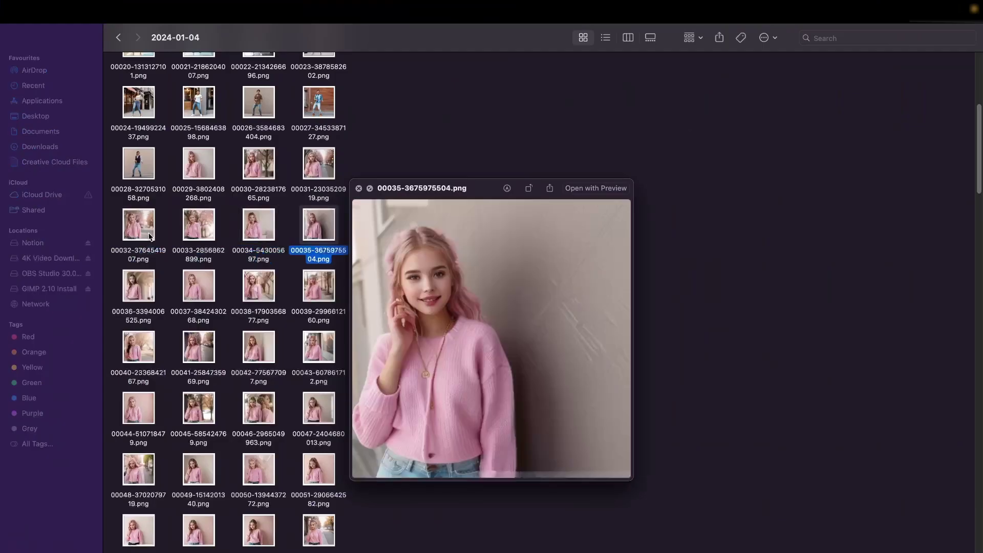
key(Down)
key(Down)
key(Down)
key(Down)
key(Down)
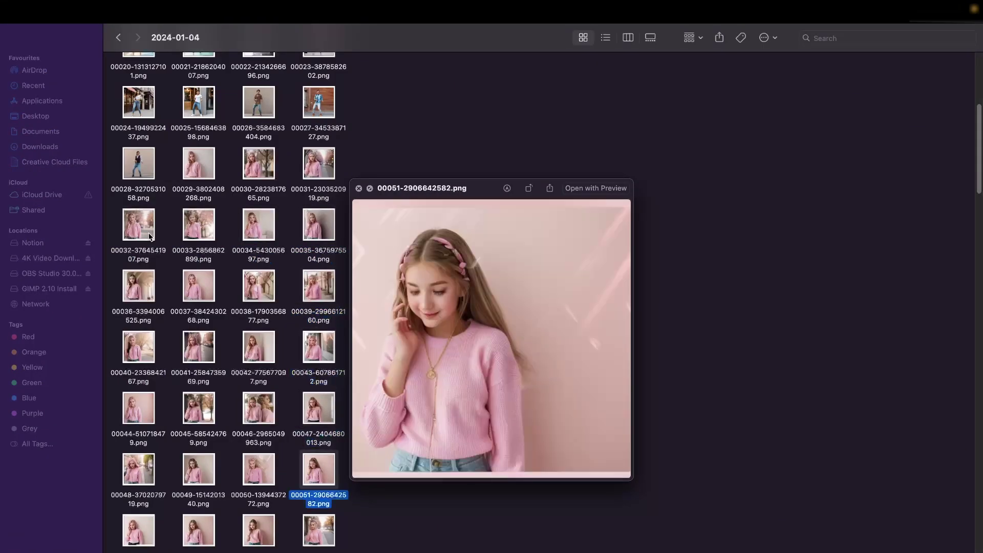
key(Up)
key(Up)
key(Up)
key(Up)
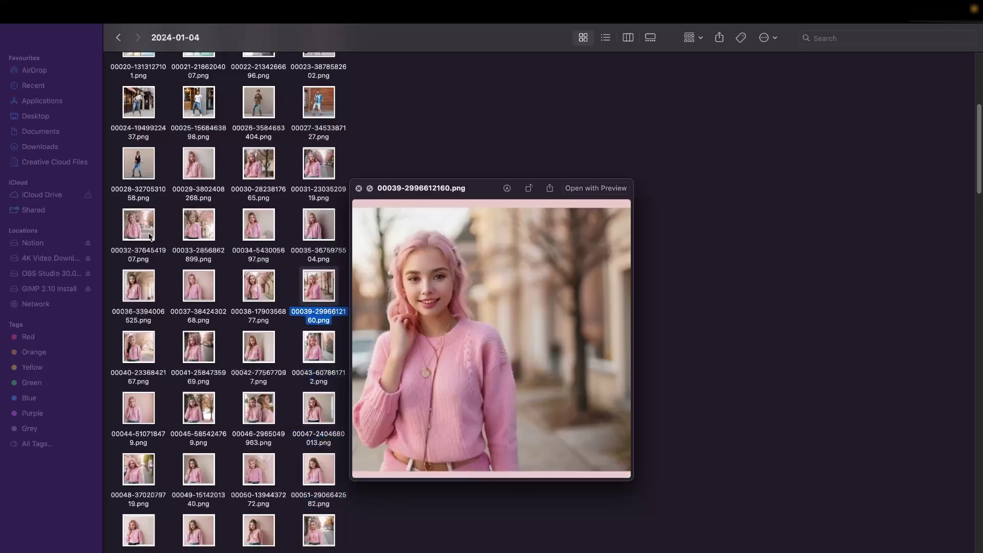
key(Left)
key(Left)
key(Down)
key(Down)
key(Down)
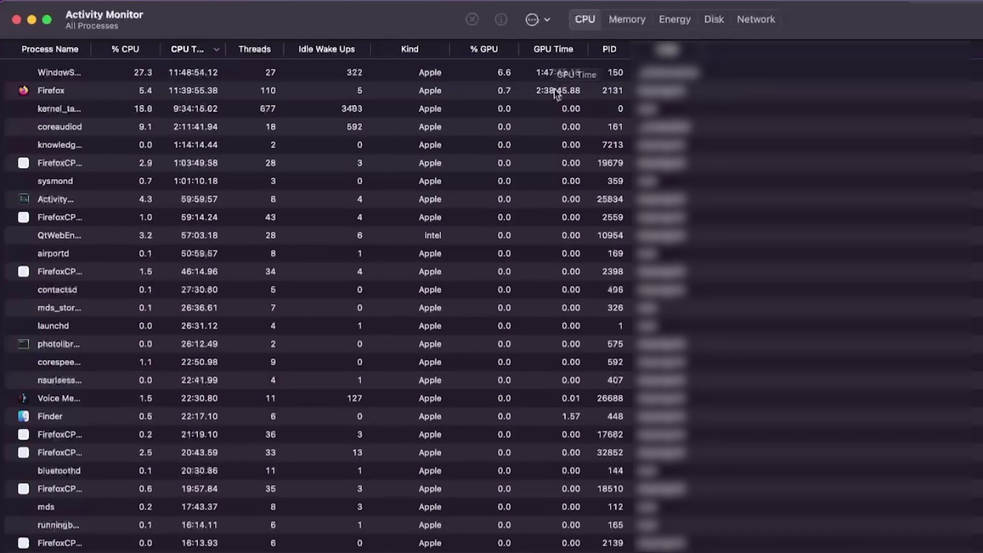
Sort Activity Monitor by % GPU, % CPU, then % GPU again, and scrub the Comp 1 comparison.
click(486, 51)
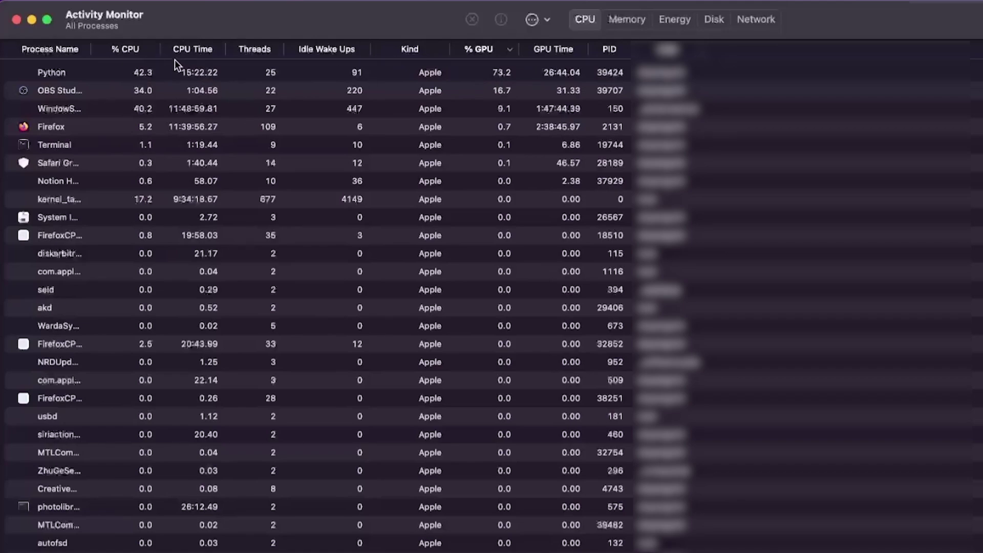
click(128, 49)
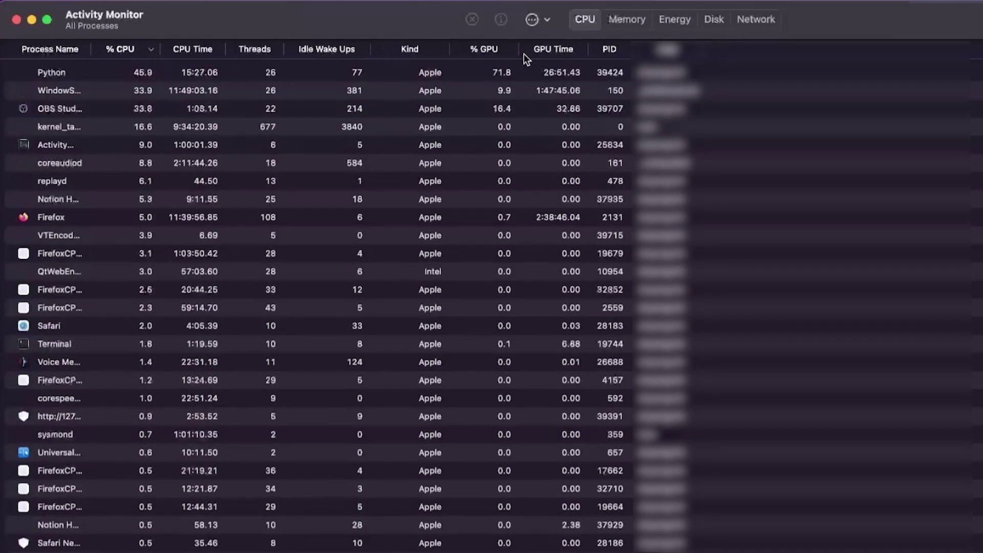
click(481, 49)
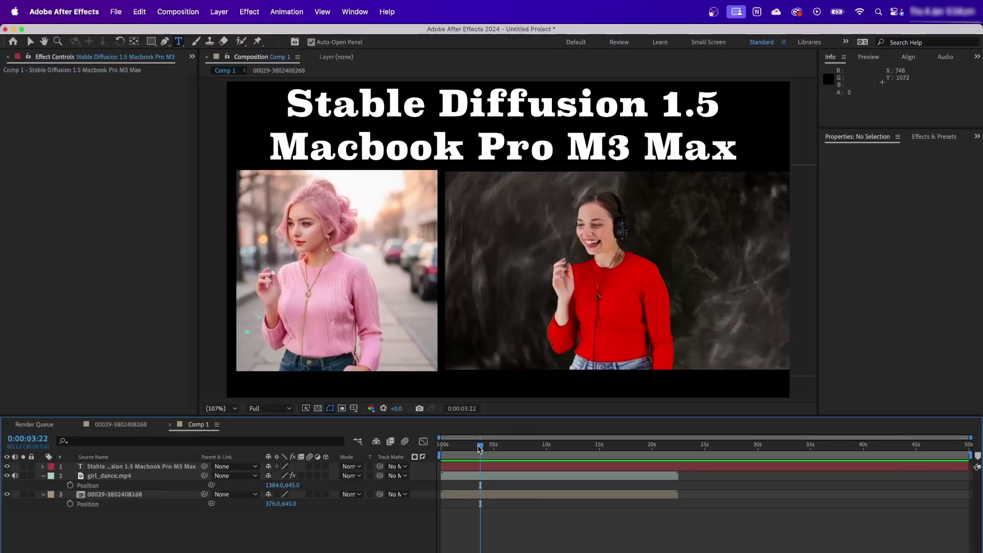
drag(479, 449, 594, 456)
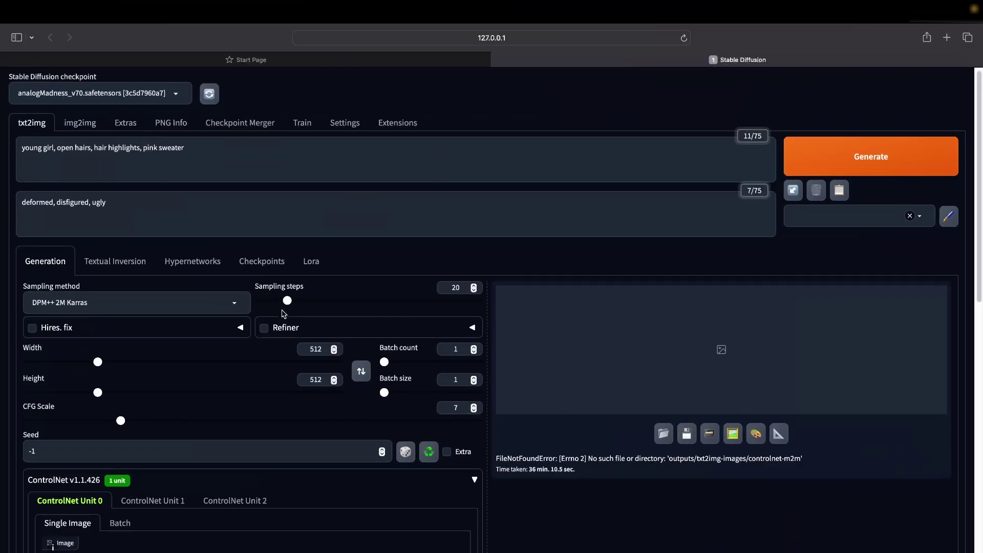
scroll(261, 437, down, 10)
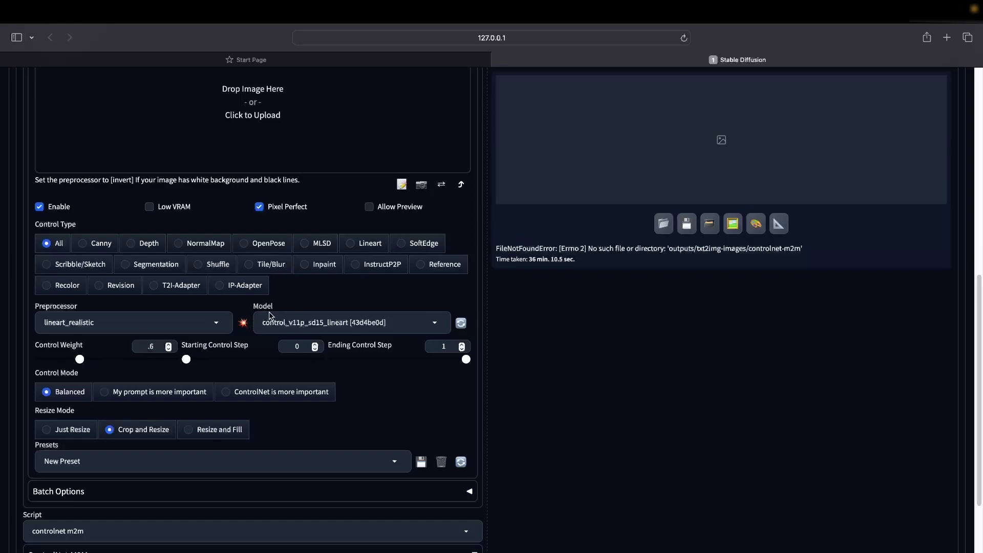
scroll(271, 316, down, 6)
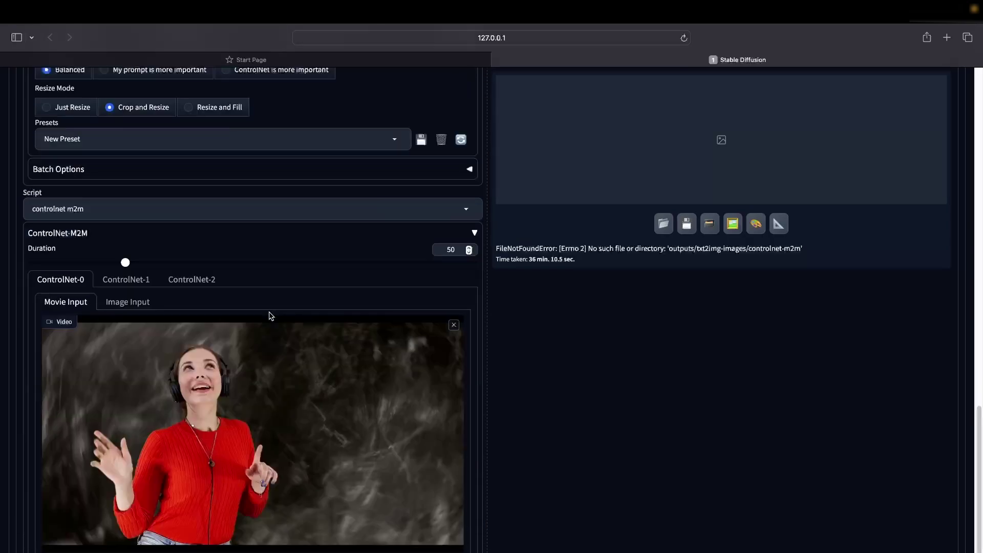
mouse_move(233, 344)
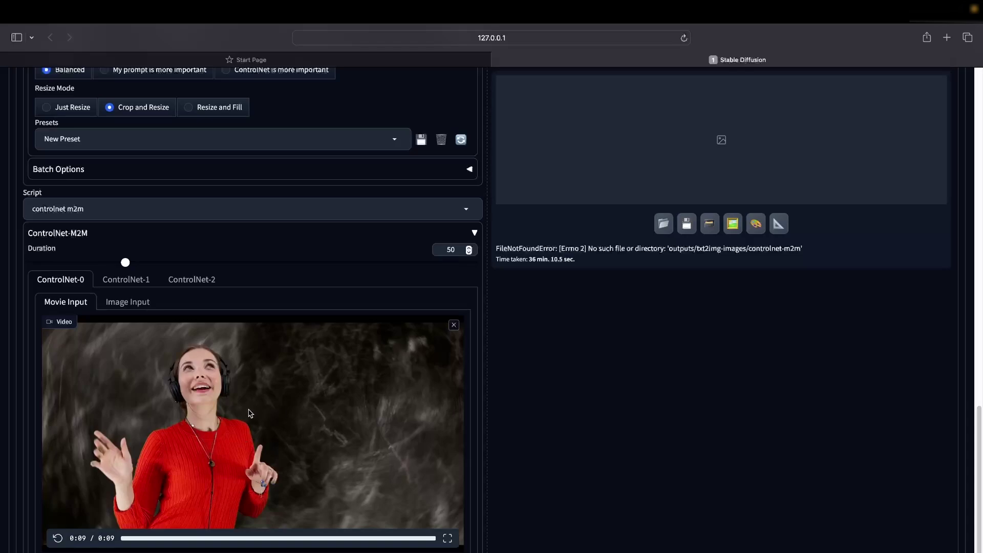
scroll(281, 310, up, 15)
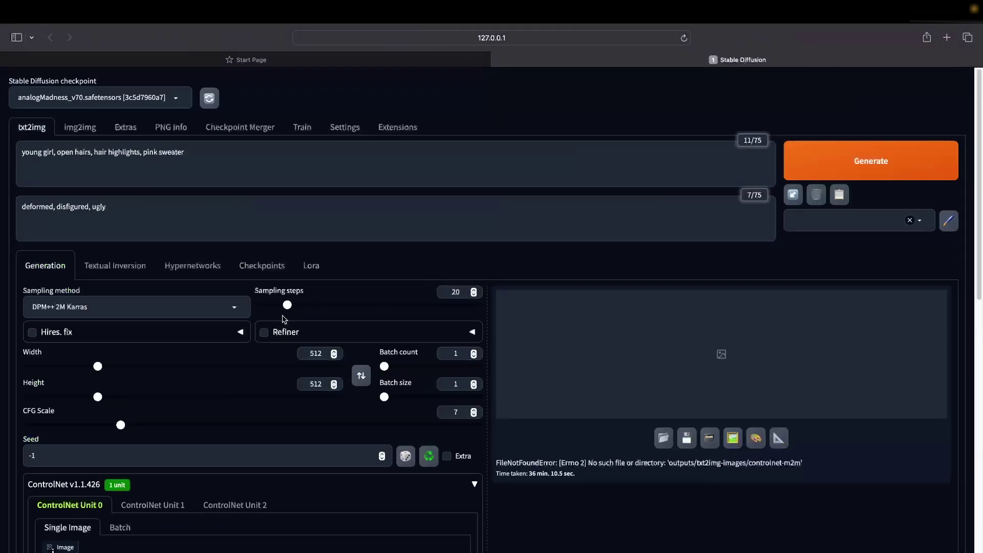
click(176, 99)
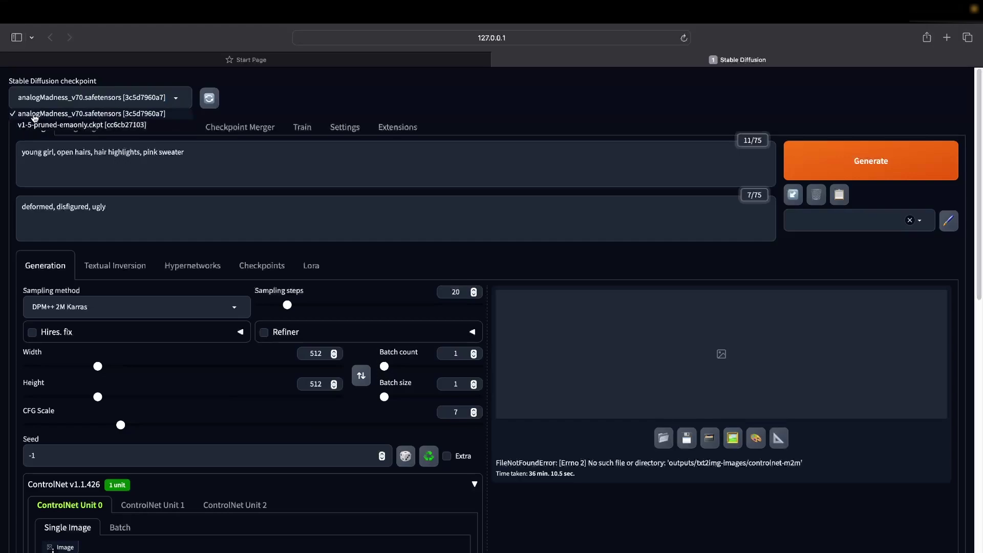
click(300, 110)
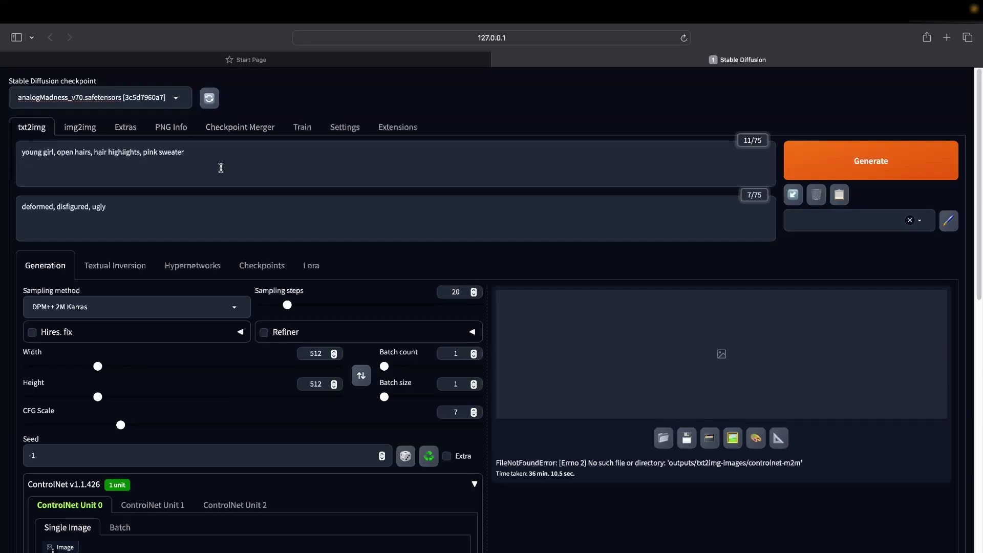
drag(198, 151, 146, 150)
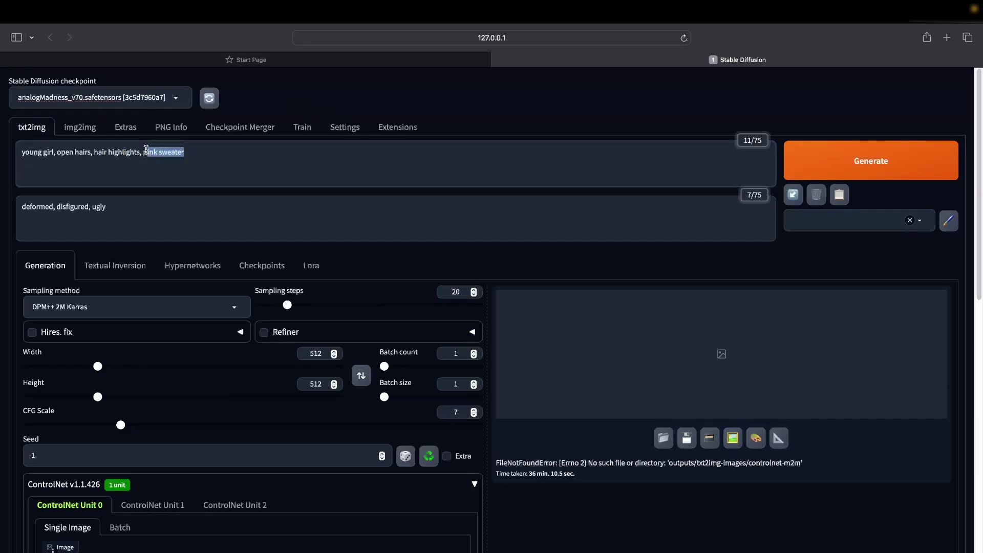
click(226, 156)
scroll(369, 297, down, 4)
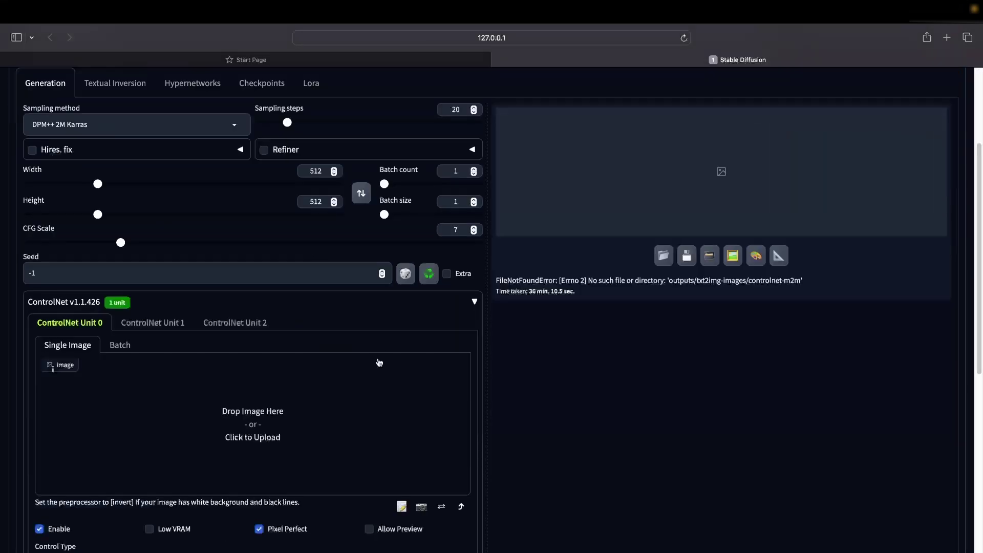
scroll(379, 374, down, 7)
scroll(378, 383, down, 5)
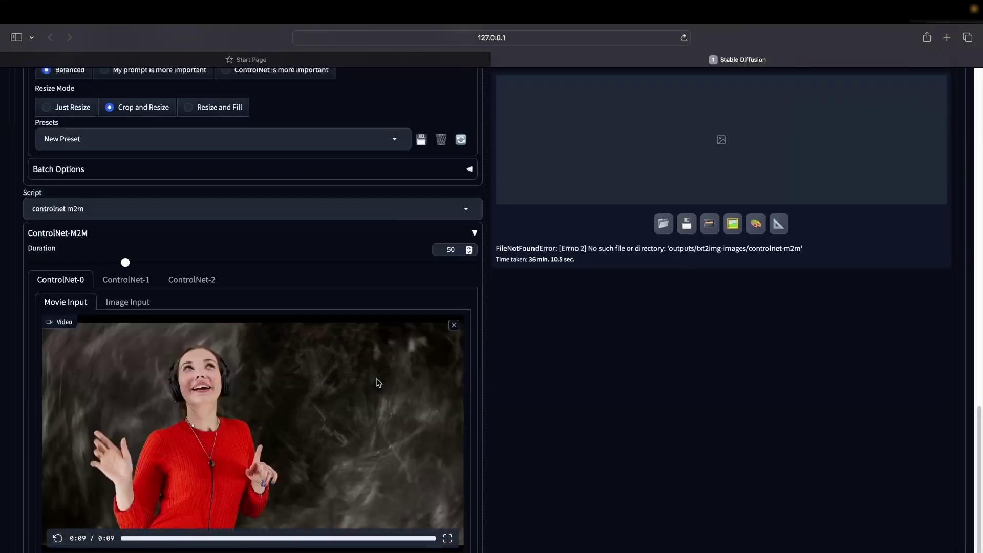
scroll(379, 383, up, 15)
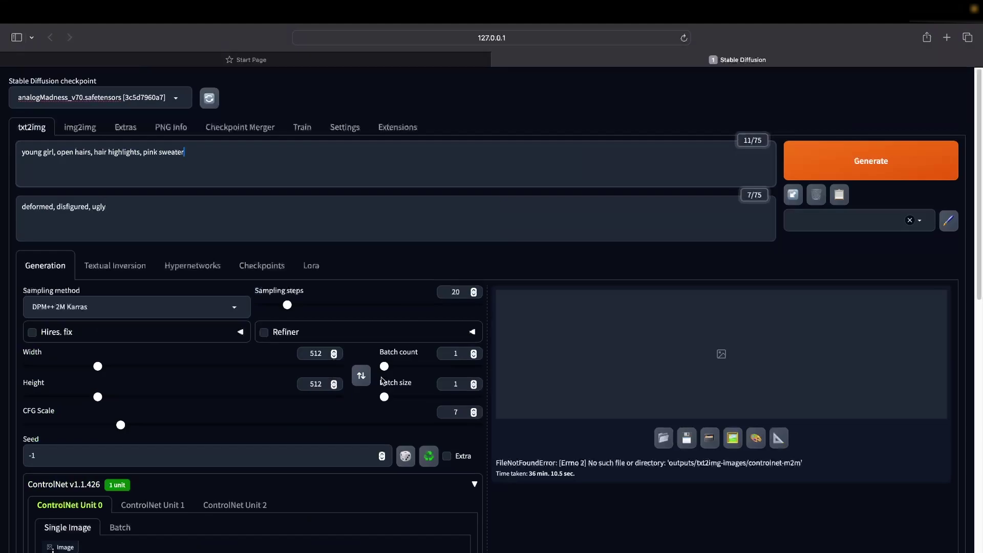